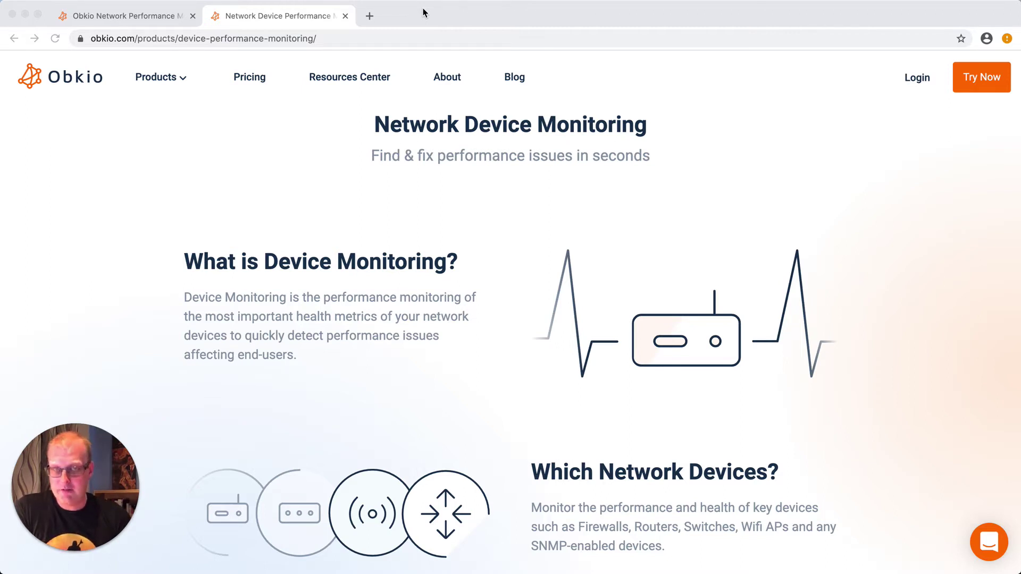
Step: Show the Devices list with its seven monitored devices, IPs and collector agents
{"action": "left_click", "coordinate": [136, 15]}
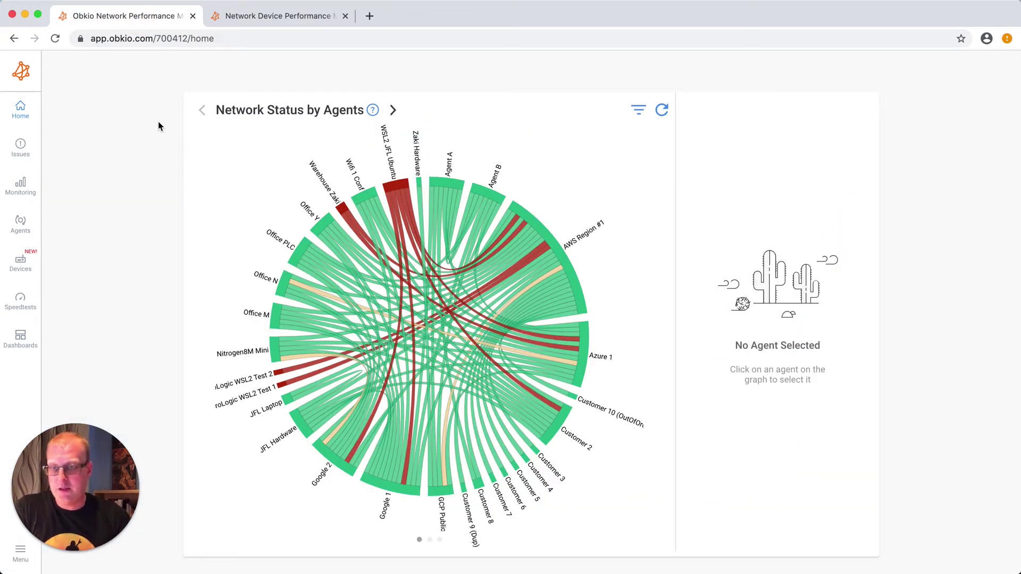
{"action": "left_click", "coordinate": [20, 262]}
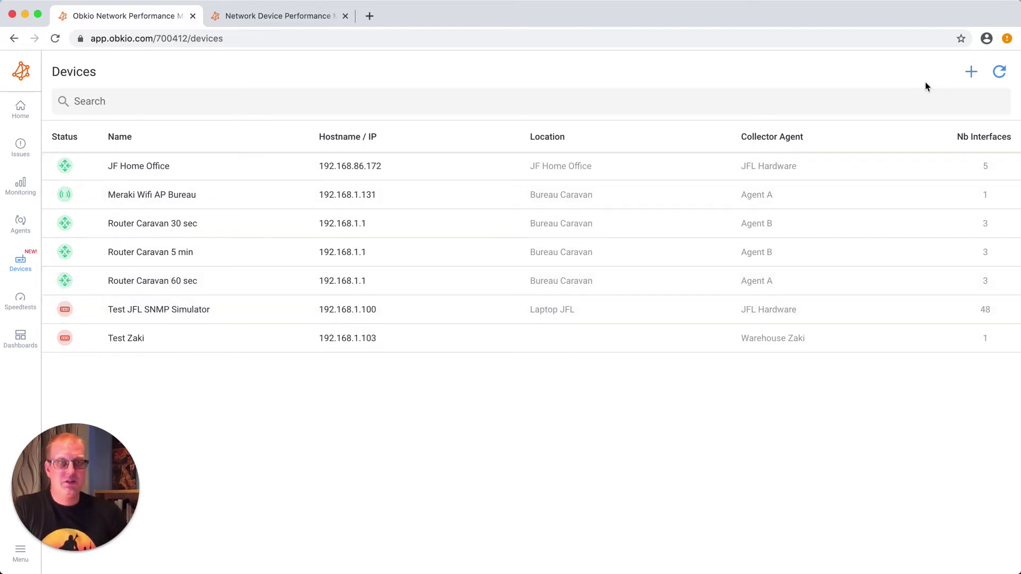
Step: Start a new device named 'Test Device' with hostname 10.0.0.1
{"action": "left_click", "coordinate": [973, 74]}
{"action": "left_click", "coordinate": [500, 154]}
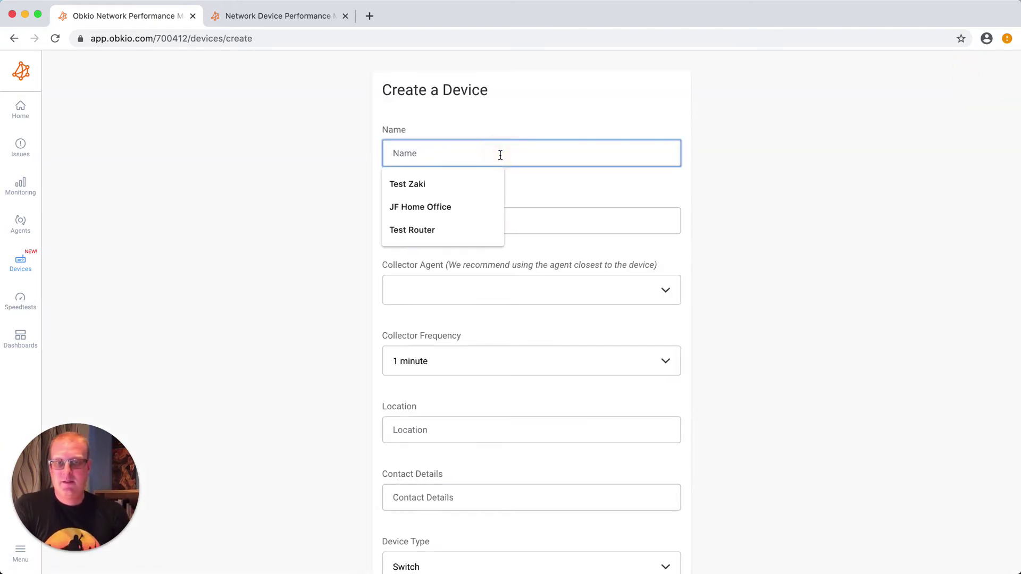
{"action": "type", "text": "Test Device"}
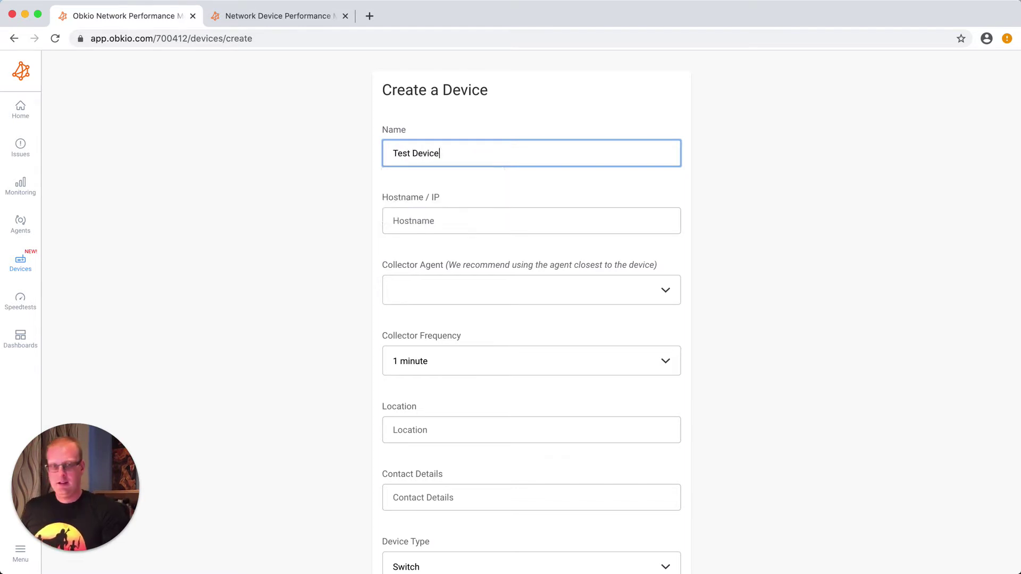
{"action": "left_click", "coordinate": [474, 223]}
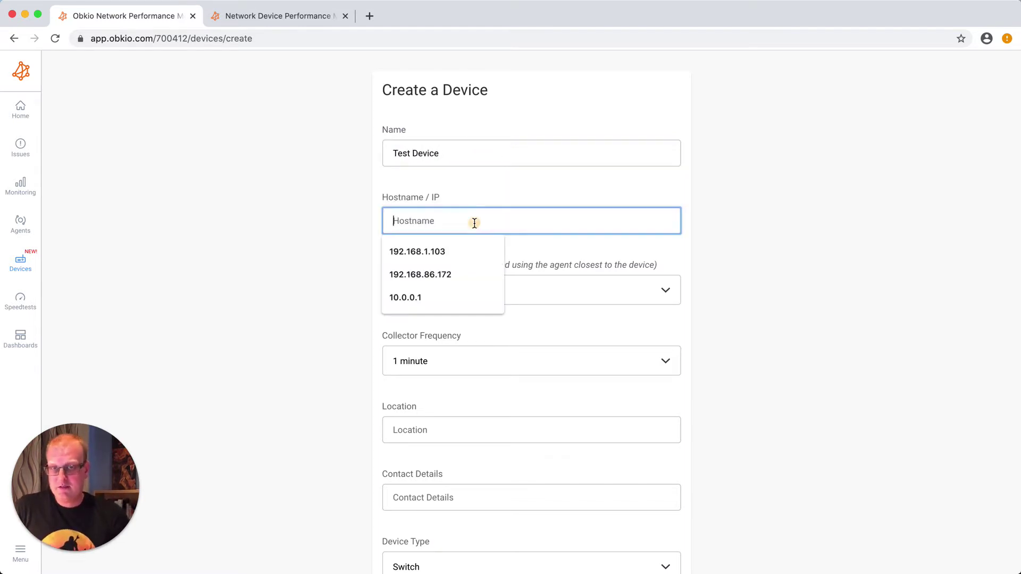
{"action": "type", "text": "10.0.0"}
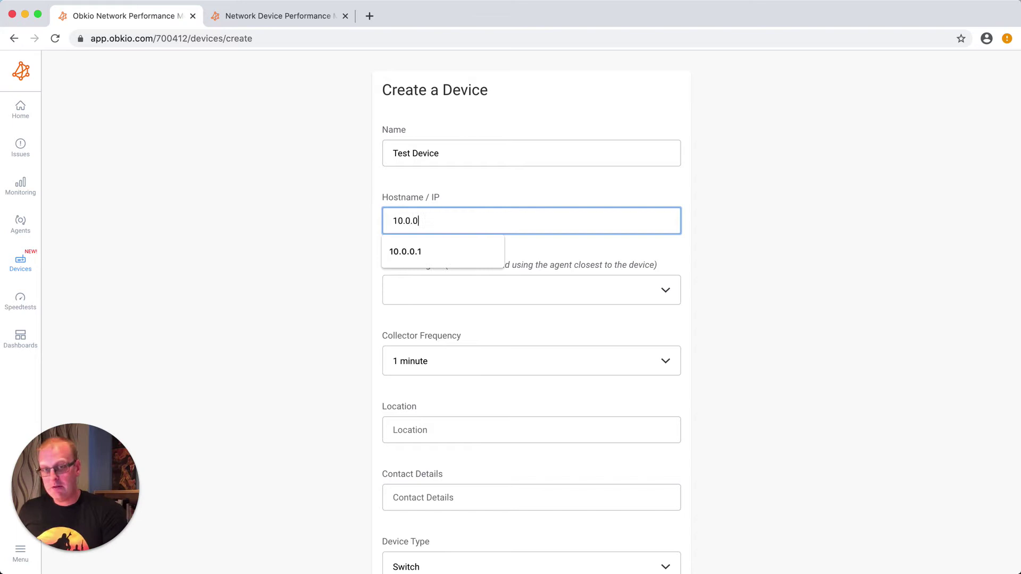
{"action": "type", "text": ".1"}
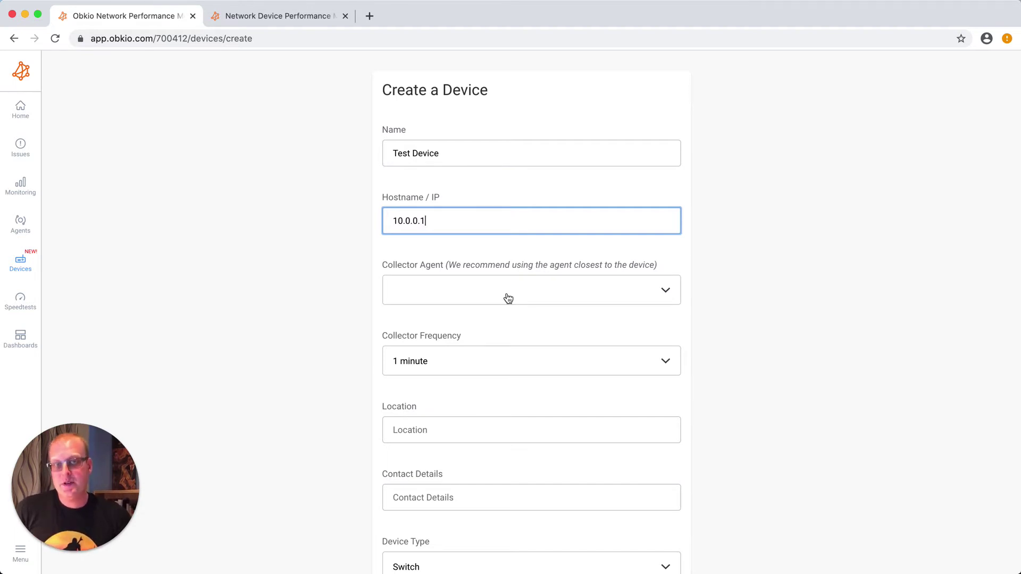
Step: Assign the new device to Agent A with a 30-second collector frequency
{"action": "left_click", "coordinate": [506, 293]}
{"action": "left_click", "coordinate": [404, 341]}
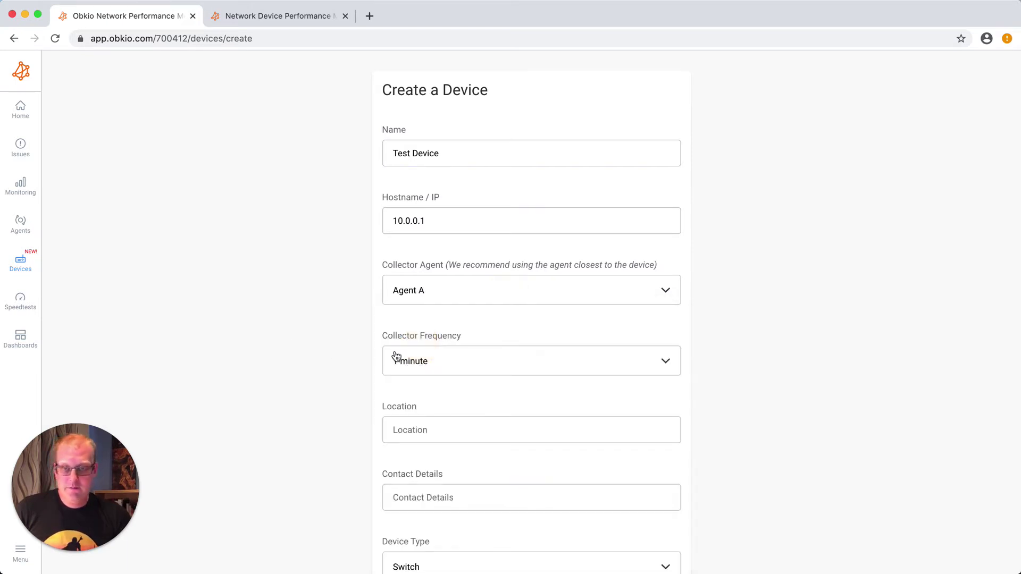
{"action": "left_click", "coordinate": [466, 367]}
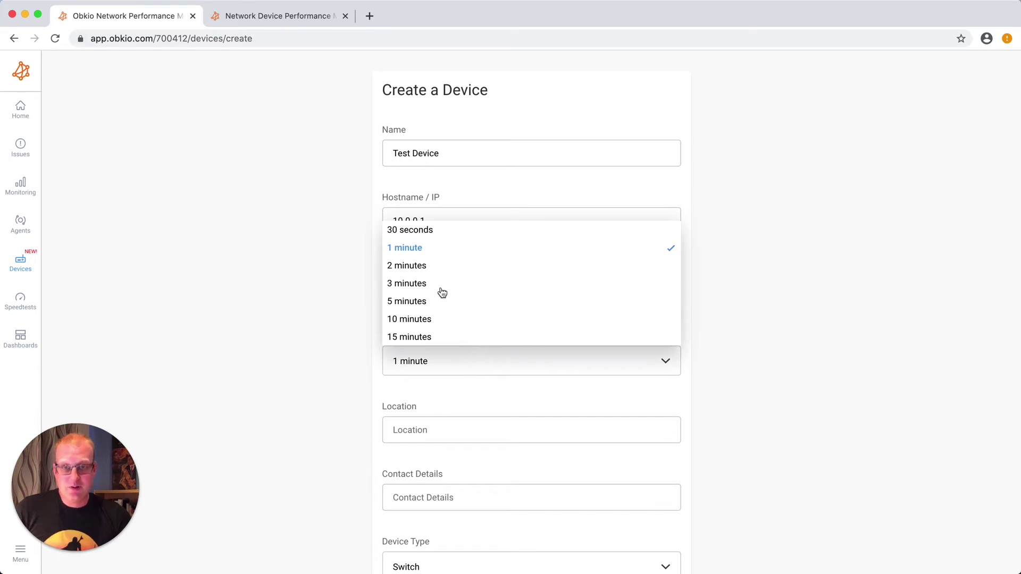
{"action": "left_click", "coordinate": [437, 234]}
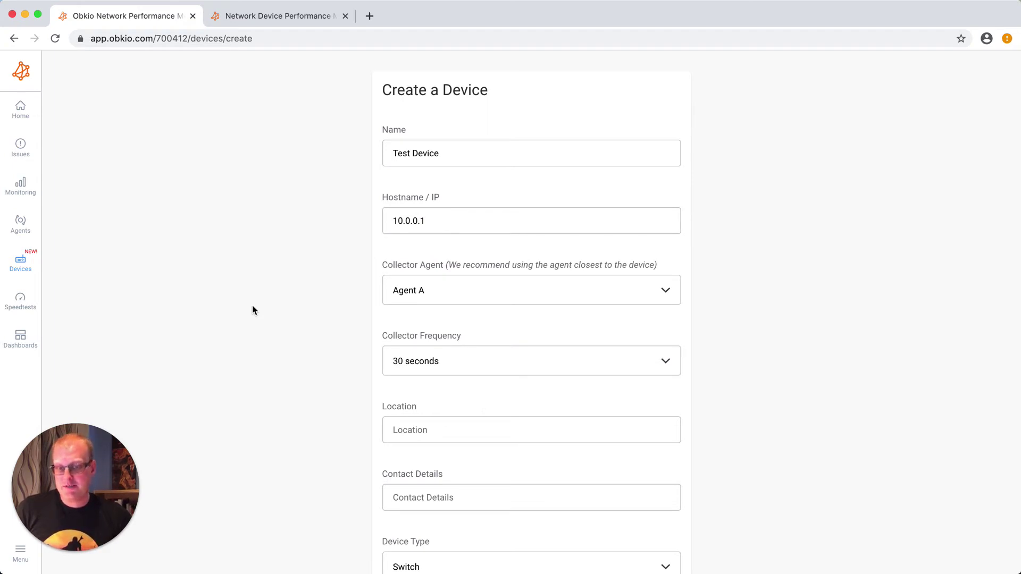
{"action": "scroll", "coordinate": [280, 319], "scroll_direction": "down", "scroll_amount": 5}
{"action": "left_click", "coordinate": [398, 402]}
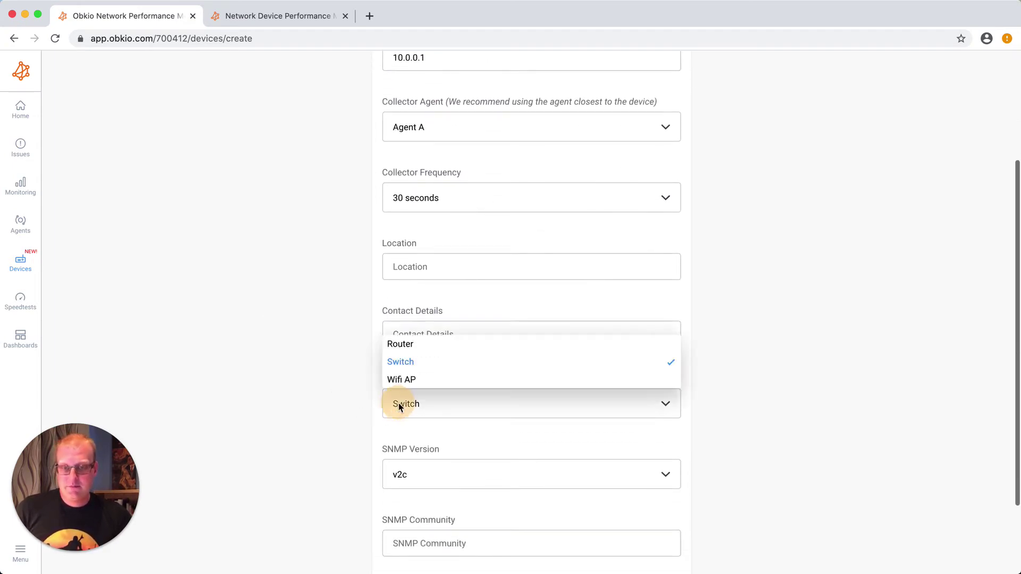
{"action": "left_click", "coordinate": [405, 345]}
{"action": "scroll", "coordinate": [324, 416], "scroll_direction": "down", "scroll_amount": 3}
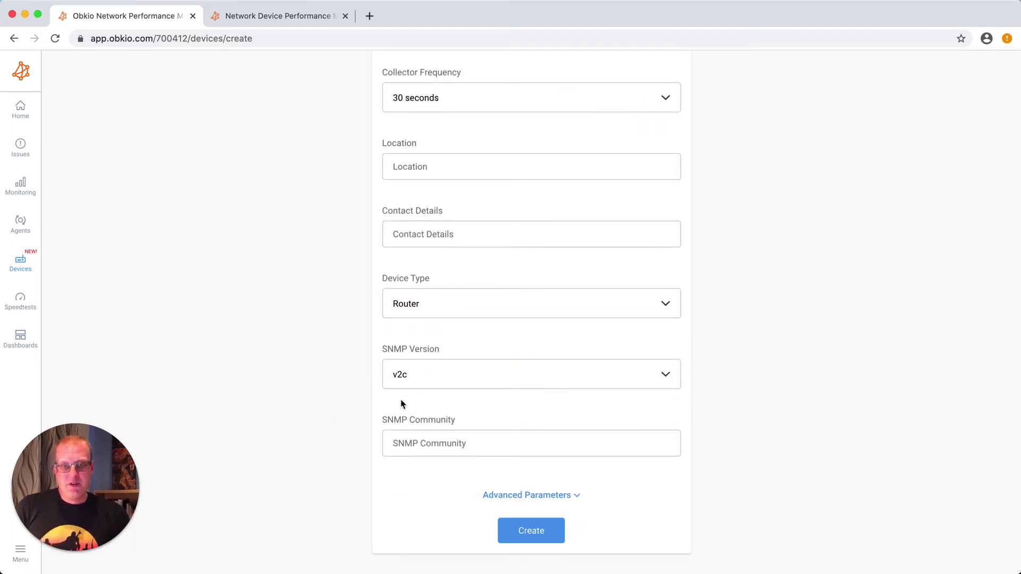
{"action": "left_click", "coordinate": [416, 443]}
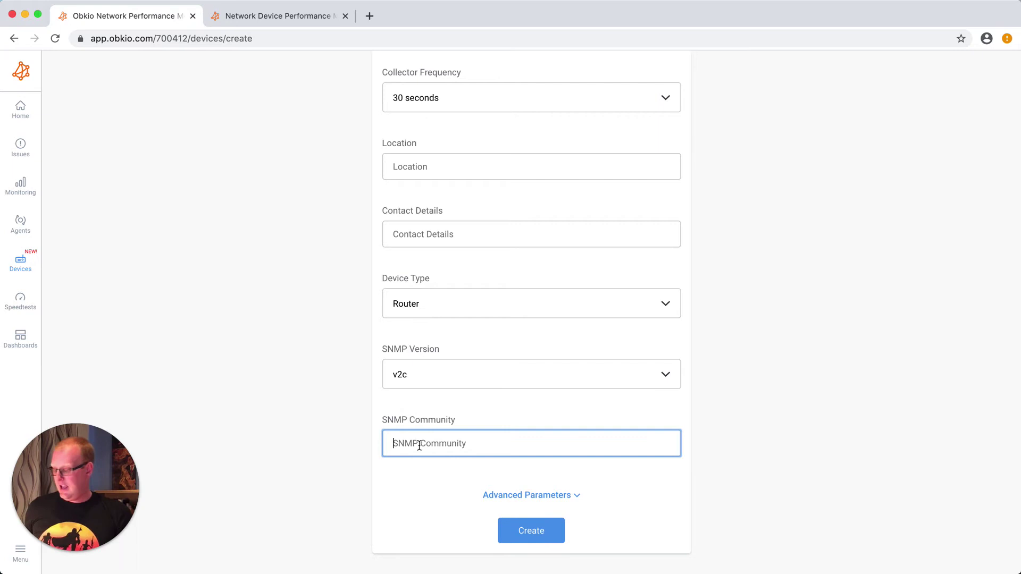
{"action": "left_click", "coordinate": [292, 426]}
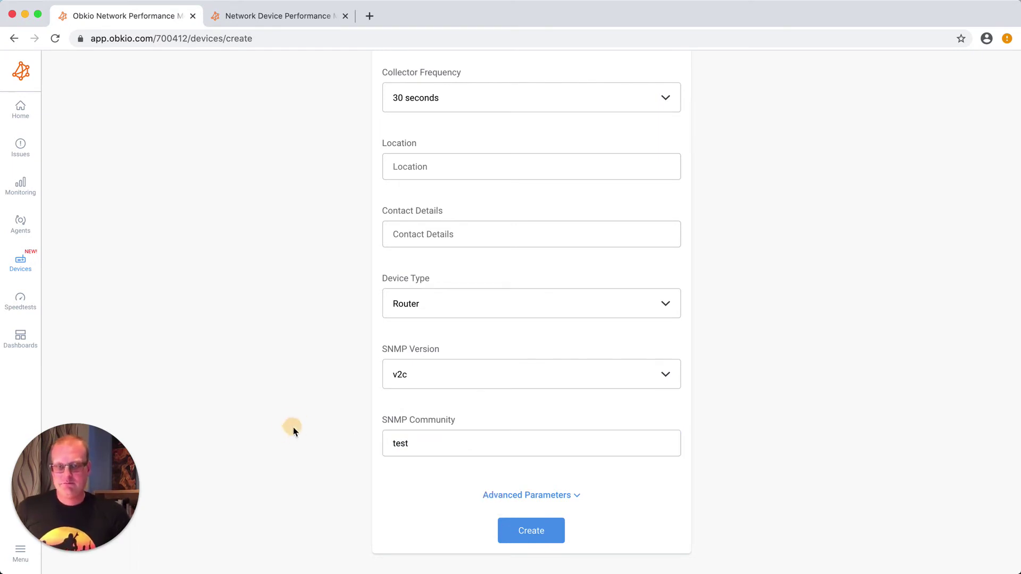
{"action": "left_click", "coordinate": [531, 530]}
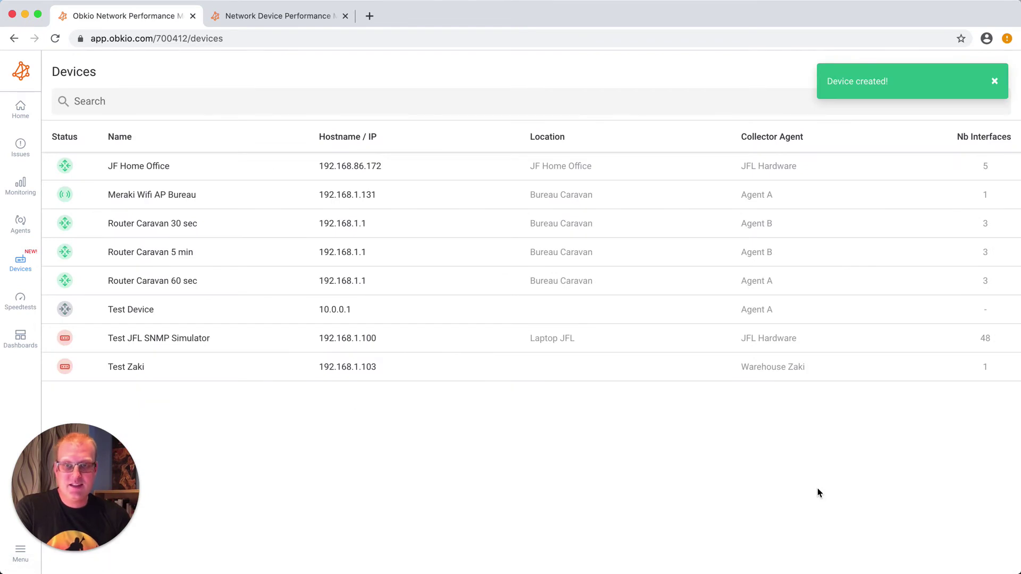
Step: Show Test Device's details: Agent A, 30-second frequency, no data yet
{"action": "left_click", "coordinate": [331, 309]}
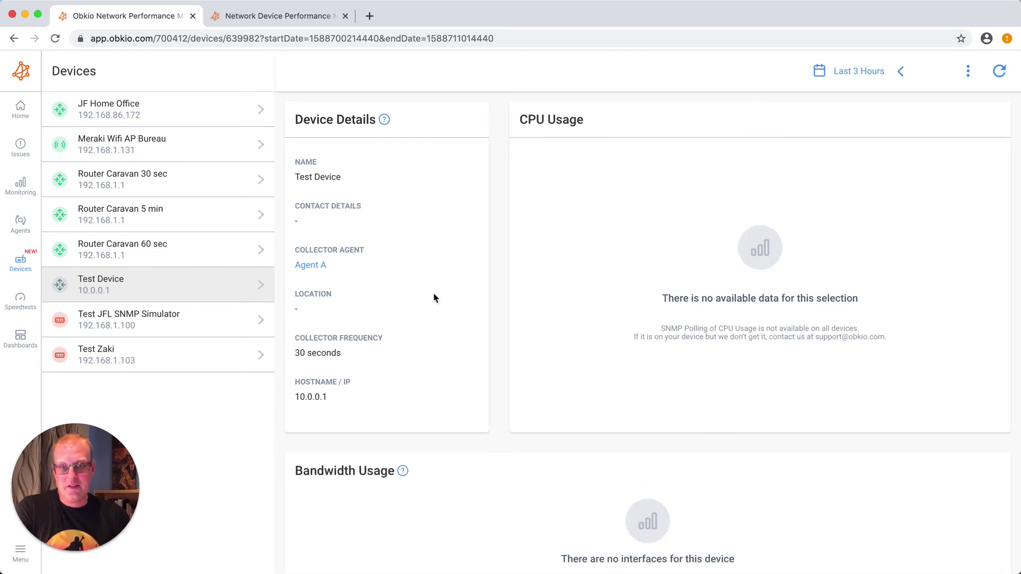
Step: Show JF Home Office's CPU usage chart and its ether1–ether5 bandwidth table
{"action": "left_click", "coordinate": [166, 107]}
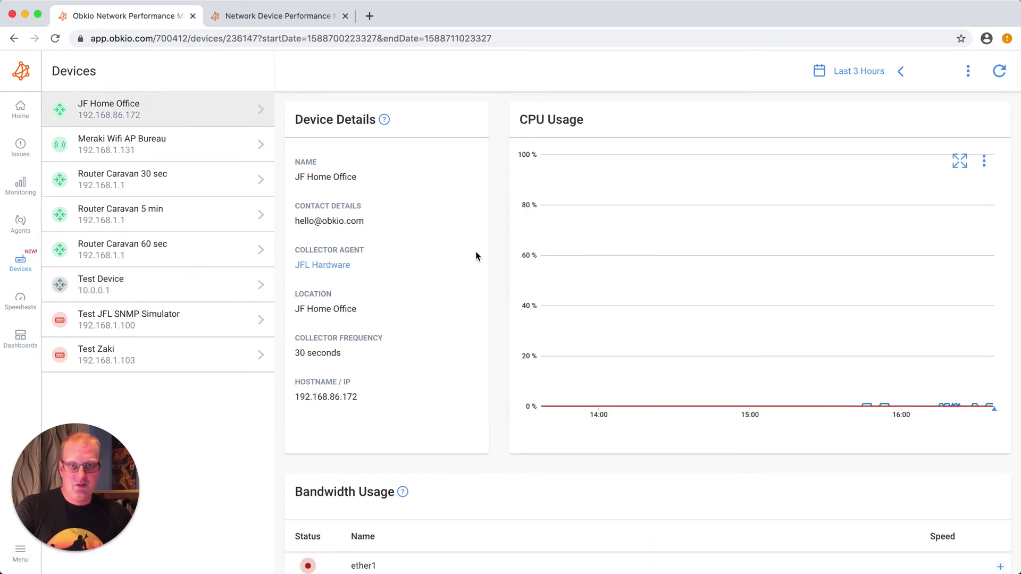
{"action": "mouse_move", "coordinate": [920, 402]}
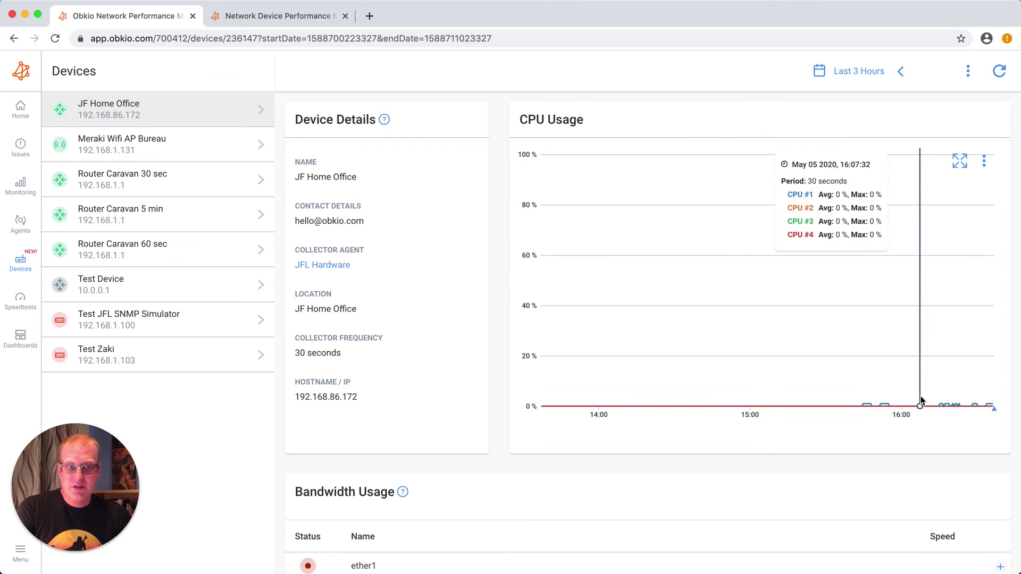
{"action": "scroll", "coordinate": [469, 417], "scroll_direction": "down", "scroll_amount": 5}
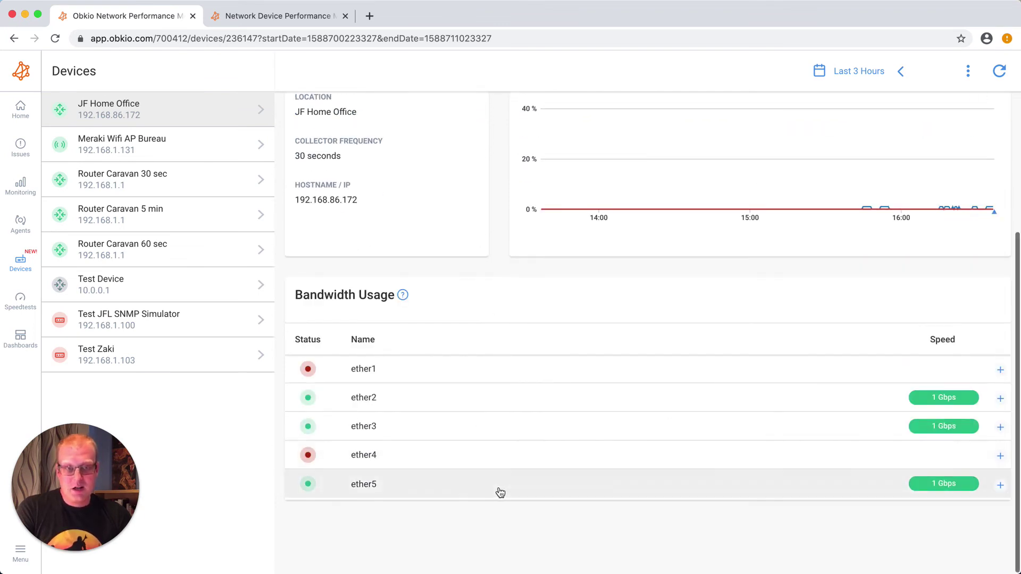
Step: Expand JF Home Office's ether2 row to show its three-hour inbound/outbound bandwidth chart
{"action": "left_click", "coordinate": [458, 400]}
{"action": "scroll", "coordinate": [504, 247], "scroll_direction": "down", "scroll_amount": 5}
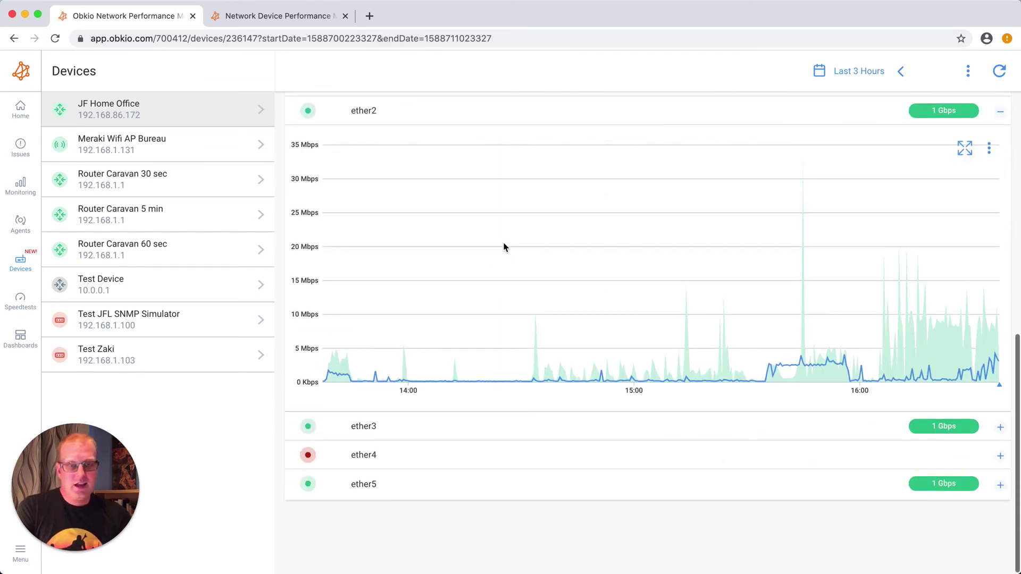
{"action": "scroll", "coordinate": [504, 247], "scroll_direction": "up", "scroll_amount": 3}
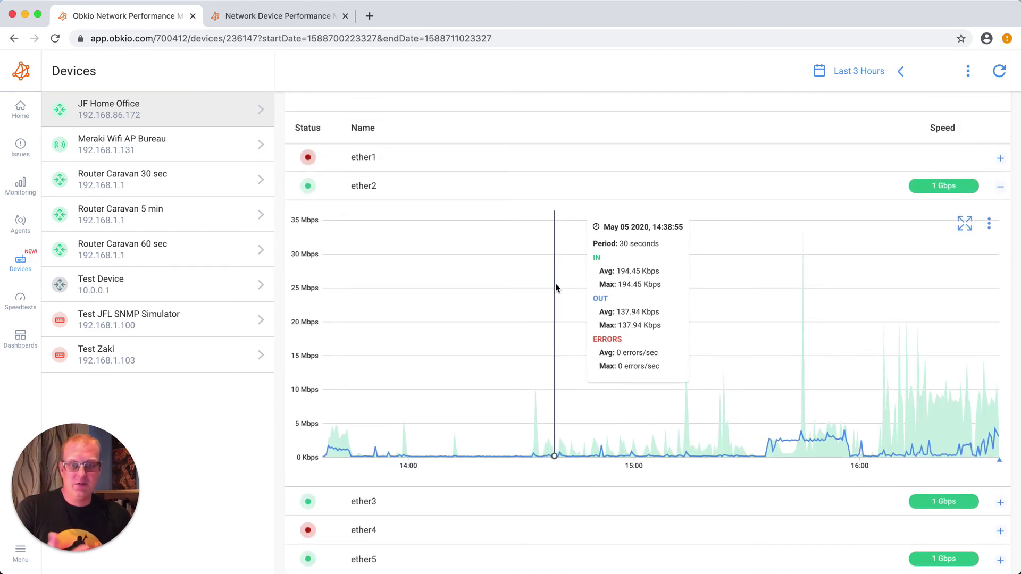
{"action": "scroll", "coordinate": [558, 288], "scroll_direction": "down", "scroll_amount": 1}
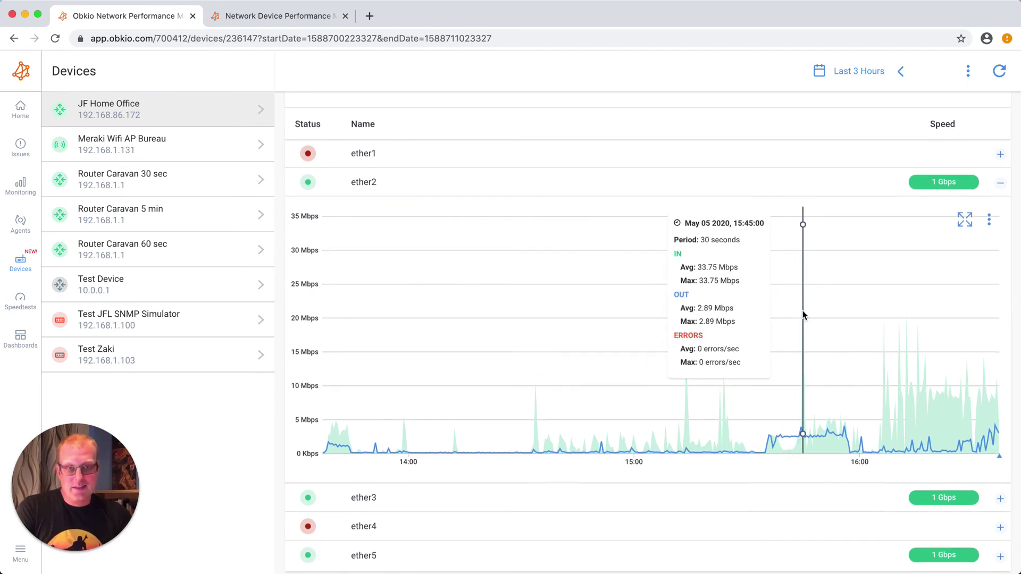
{"action": "scroll", "coordinate": [800, 315], "scroll_direction": "up", "scroll_amount": 1}
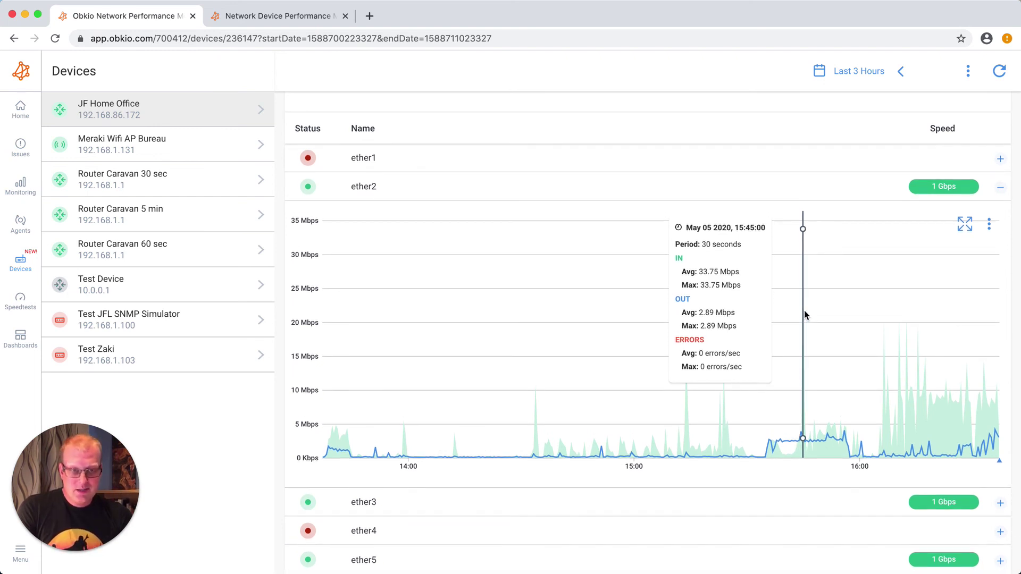
{"action": "scroll", "coordinate": [805, 315], "scroll_direction": "down", "scroll_amount": 1}
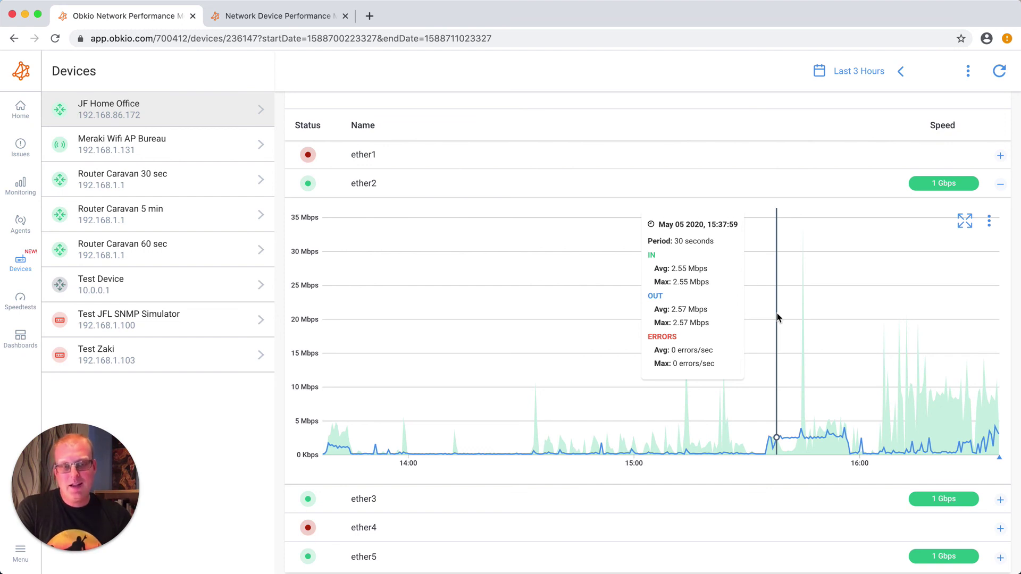
{"action": "scroll", "coordinate": [779, 317], "scroll_direction": "up", "scroll_amount": 5}
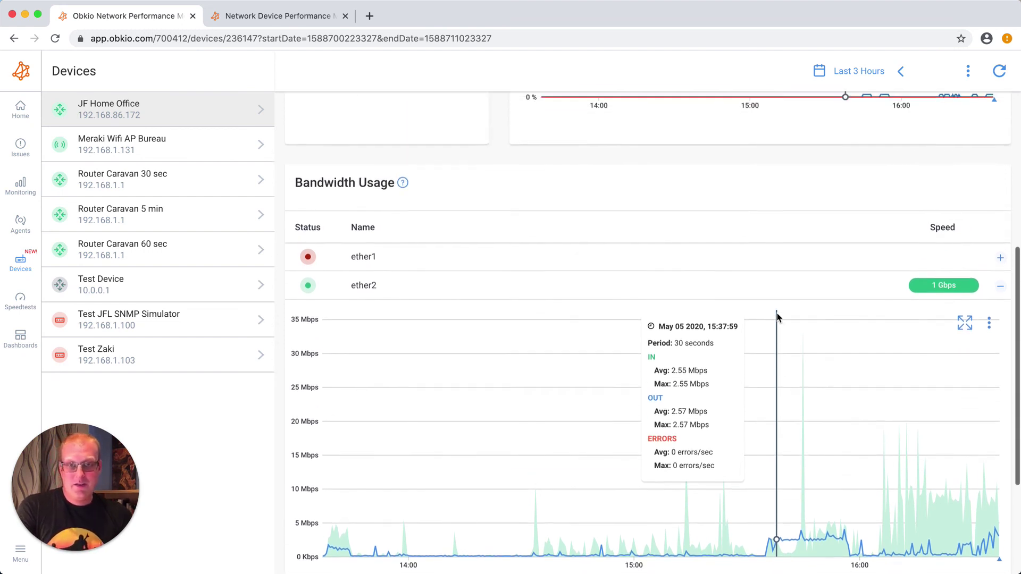
{"action": "scroll", "coordinate": [639, 239], "scroll_direction": "up", "scroll_amount": 5}
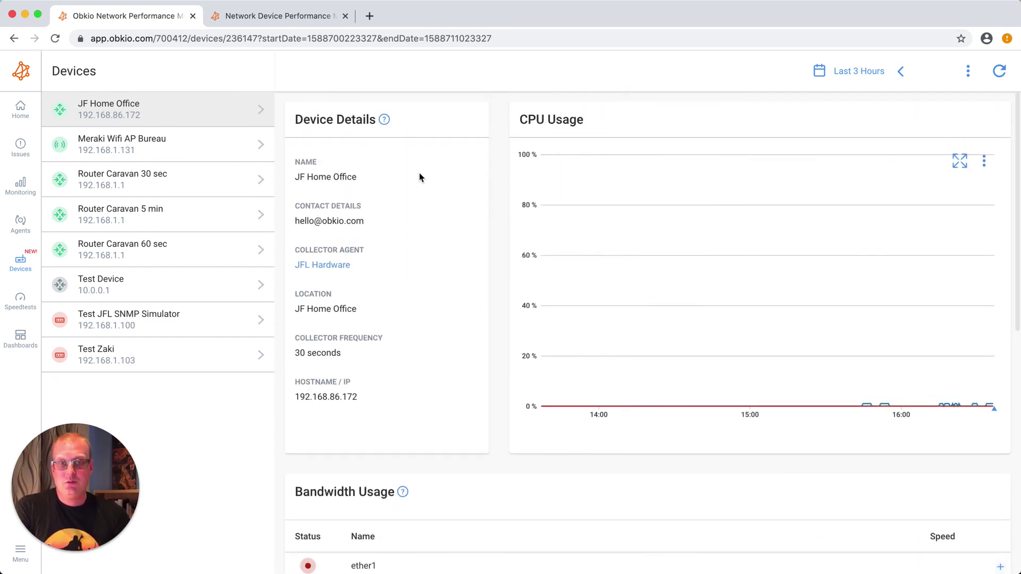